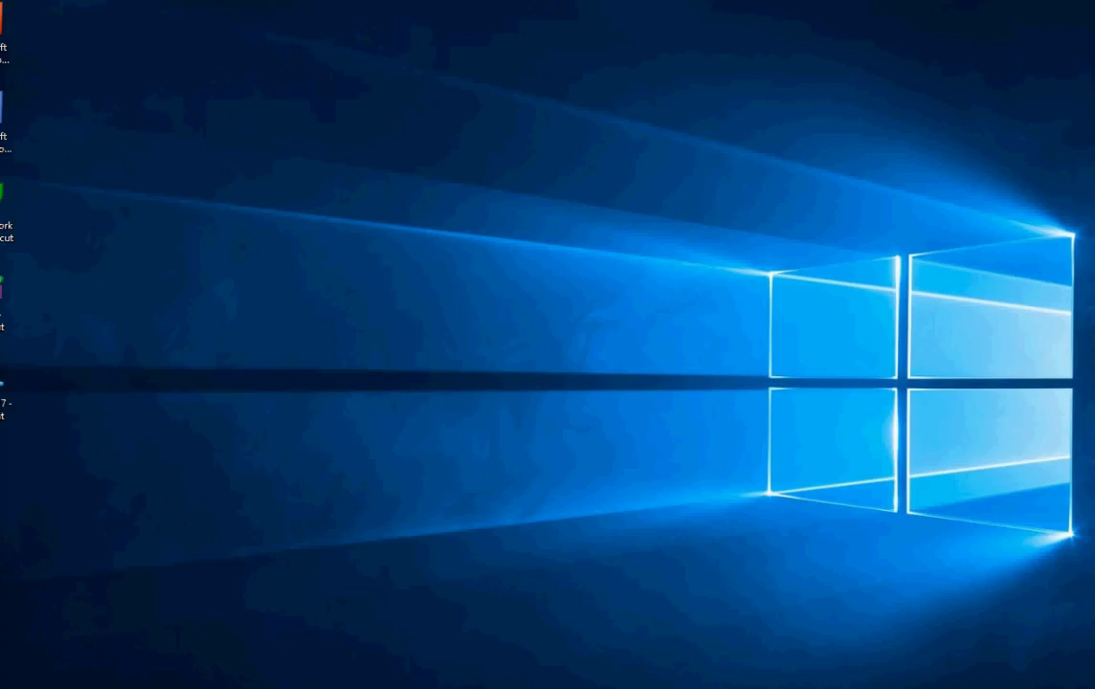
# Switch to the Chrome window showing the 'quickheal installer' Google results.
pyautogui.hotkey('alt', 'Tab')
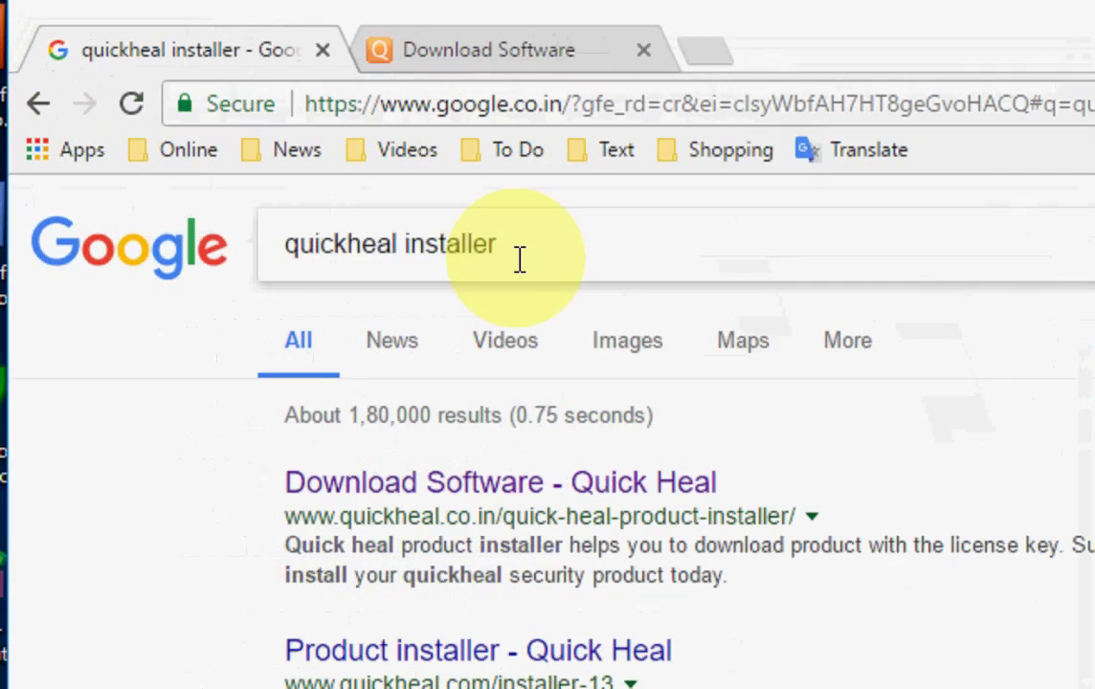
# Open Quick Heal's Download Software page from the search results.
pyautogui.rightClick(538, 484)
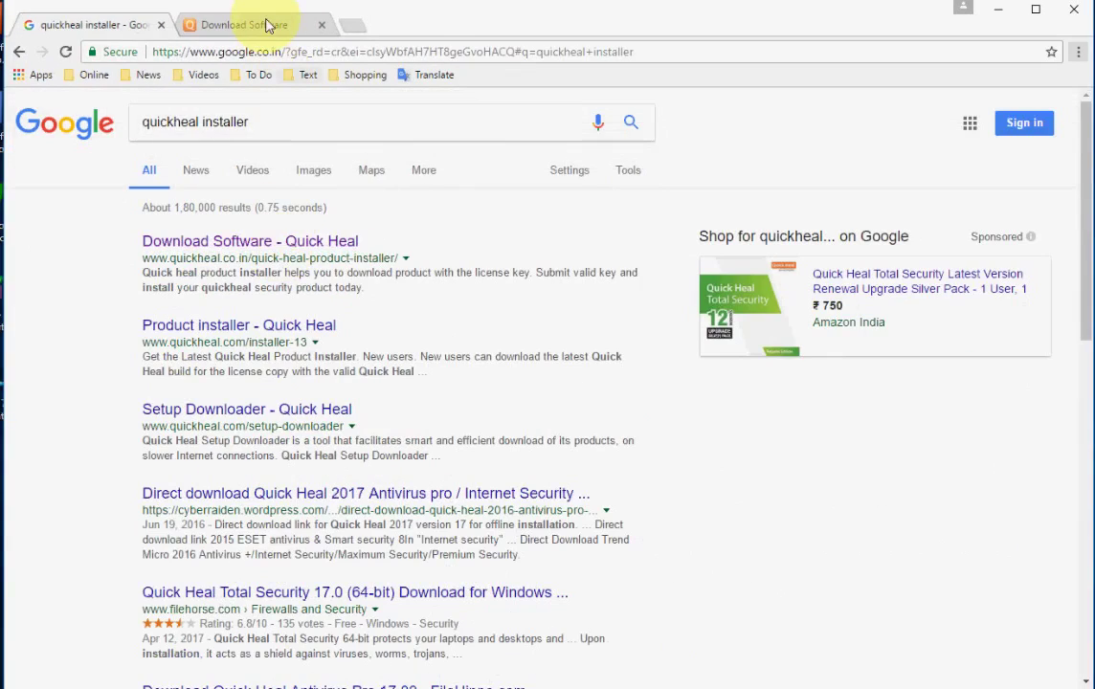
pyautogui.click(535, 48)
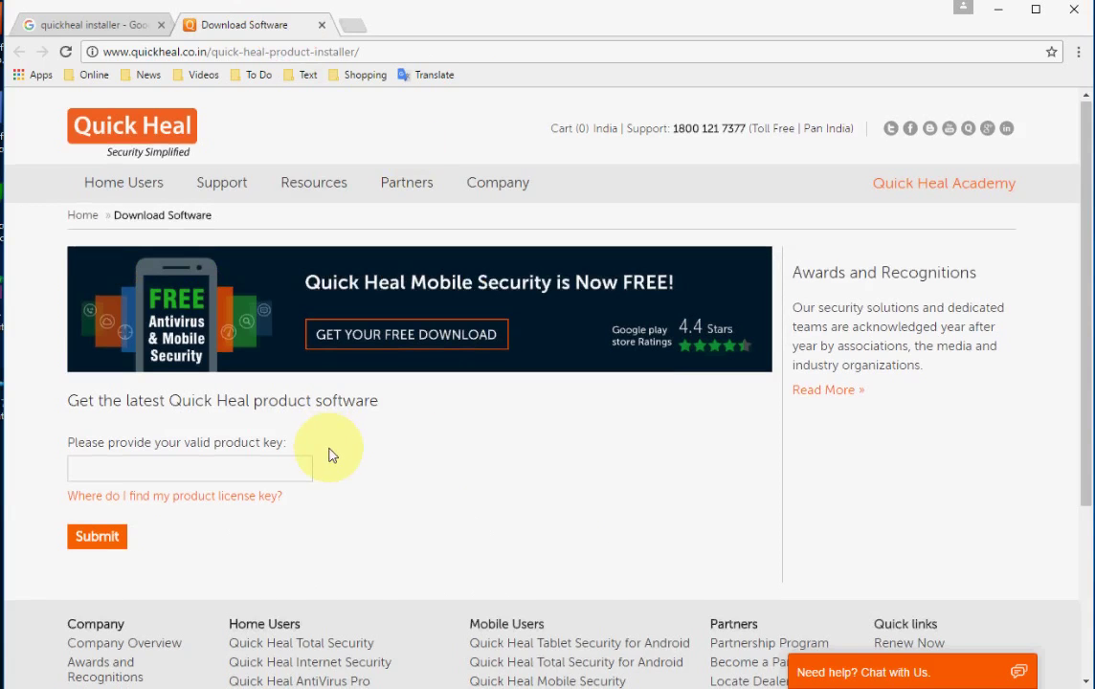
pyautogui.scroll(-1, 330, 452)
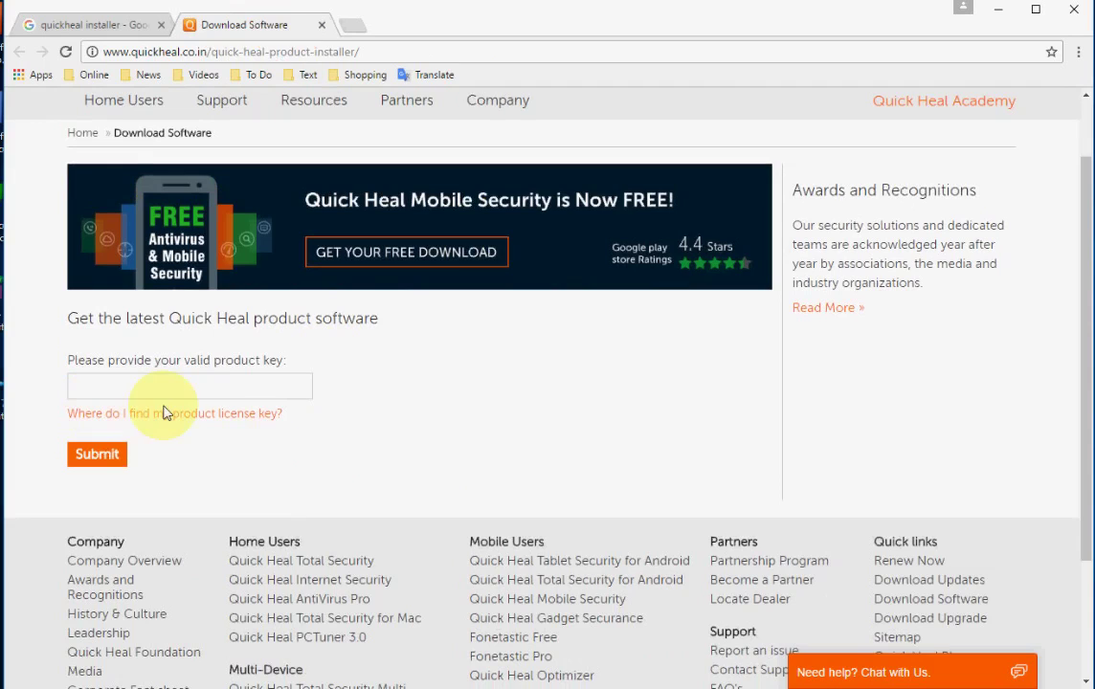
# Paste the licence key into the product key field and submit it.
pyautogui.click(282, 385)
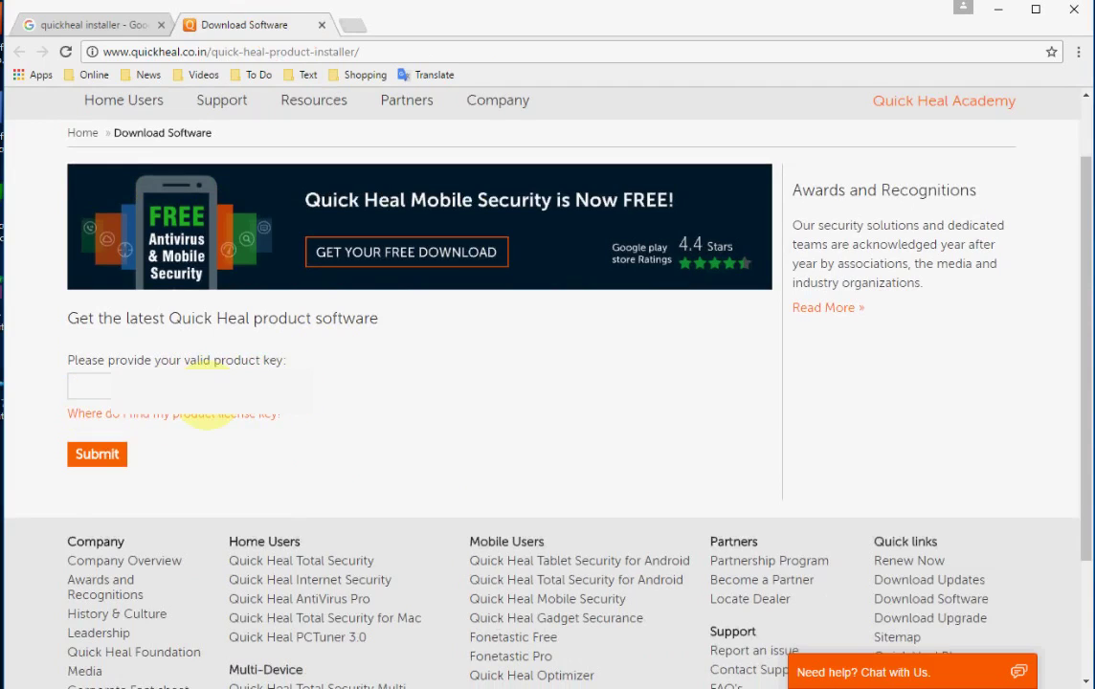
pyautogui.rightClick(219, 391)
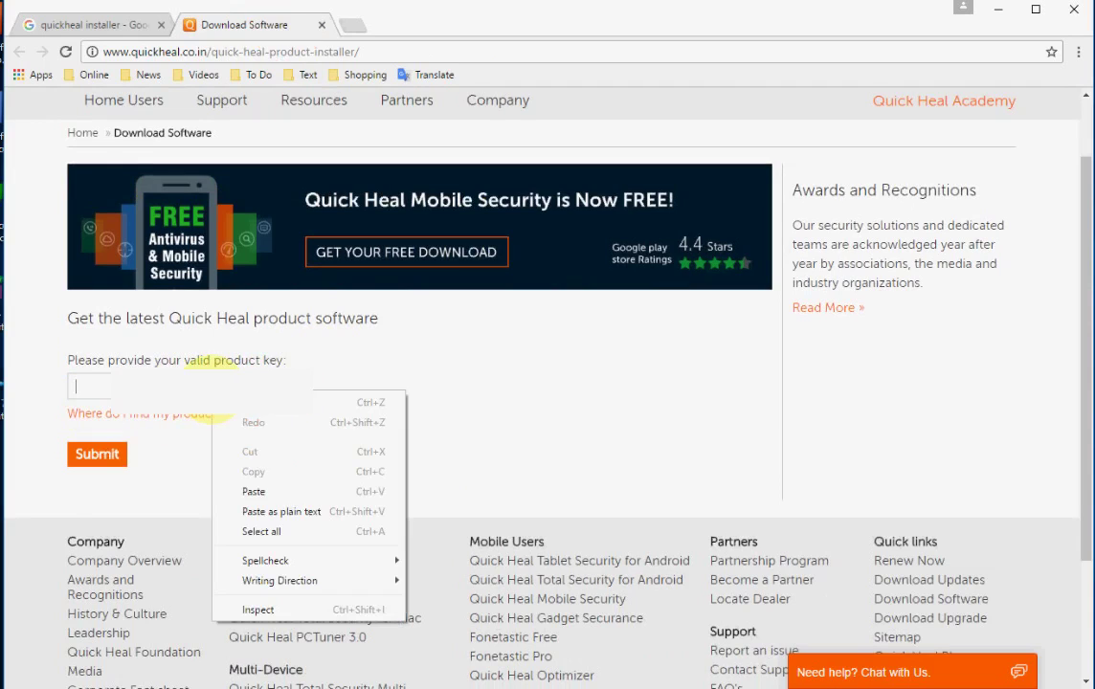
pyautogui.click(288, 489)
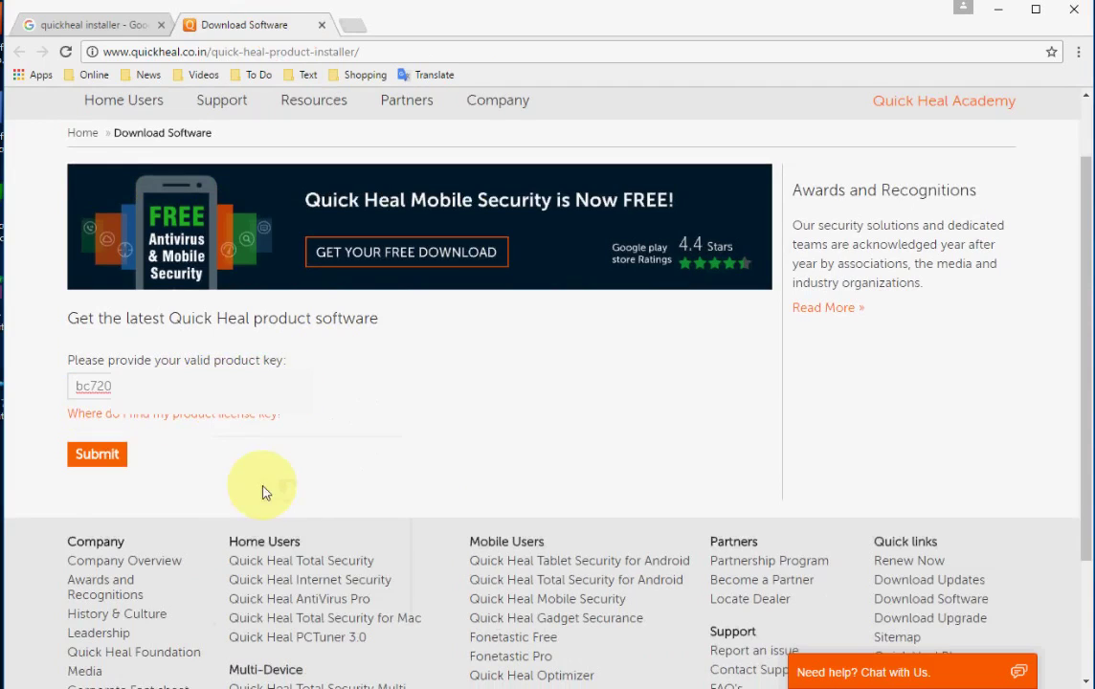
pyautogui.click(97, 455)
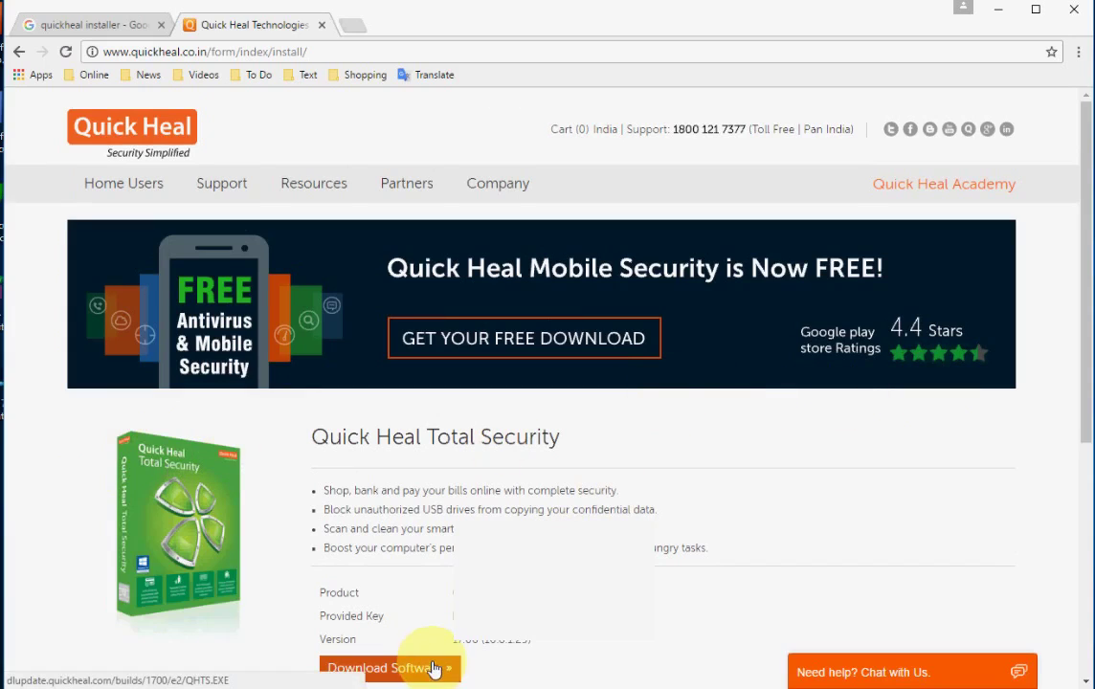
# Download the Total Security installer QHTS and save it to the Desktop.
pyautogui.moveTo(1088, 323); pyautogui.dragTo(1062, 360)
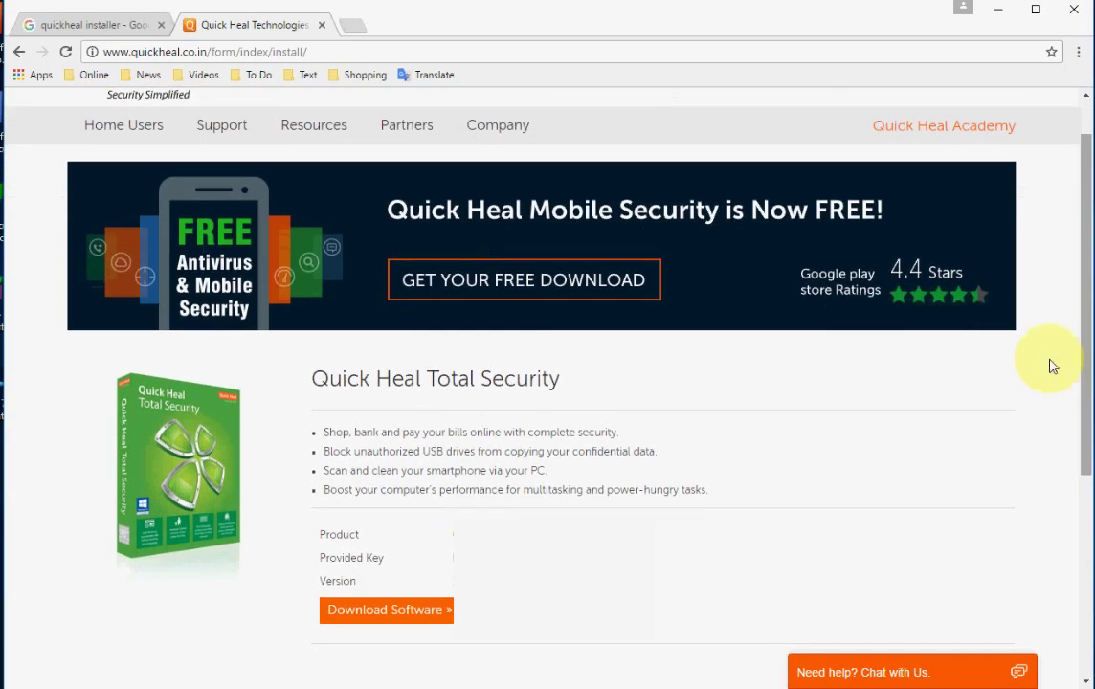
pyautogui.click(409, 613)
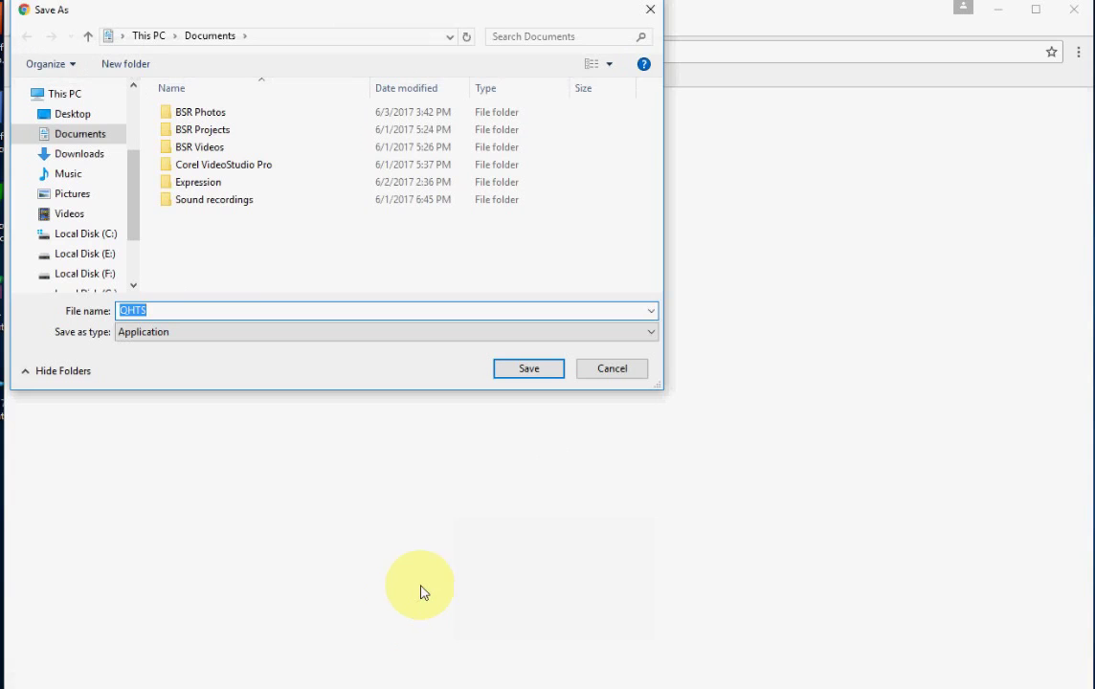
pyautogui.click(73, 114)
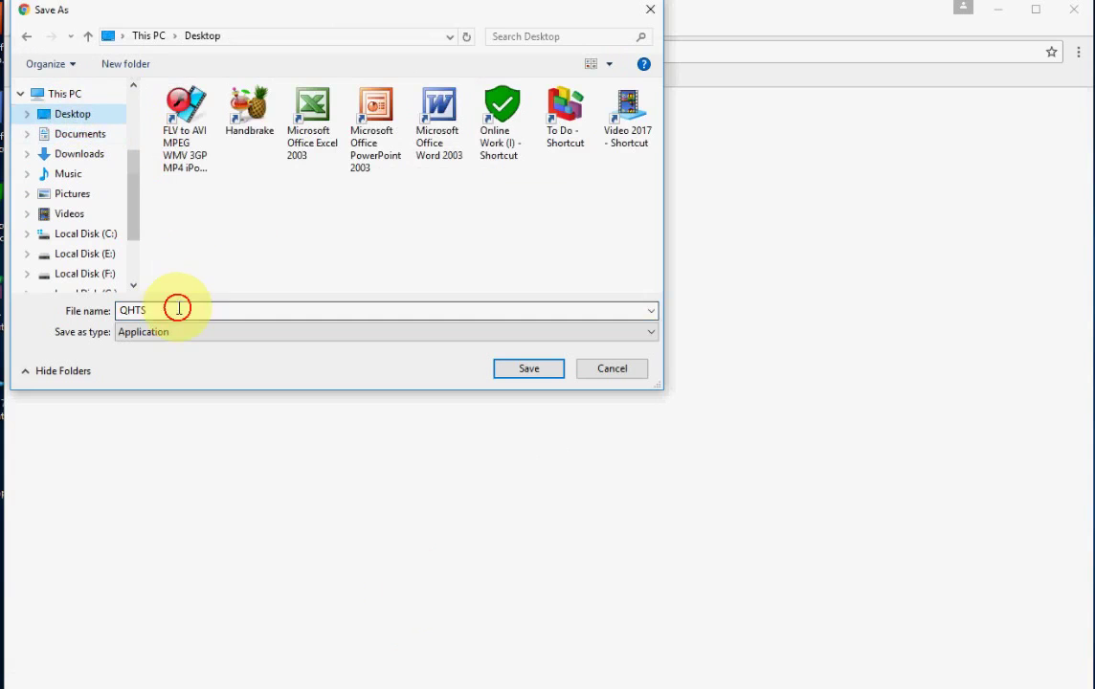
pyautogui.click(532, 369)
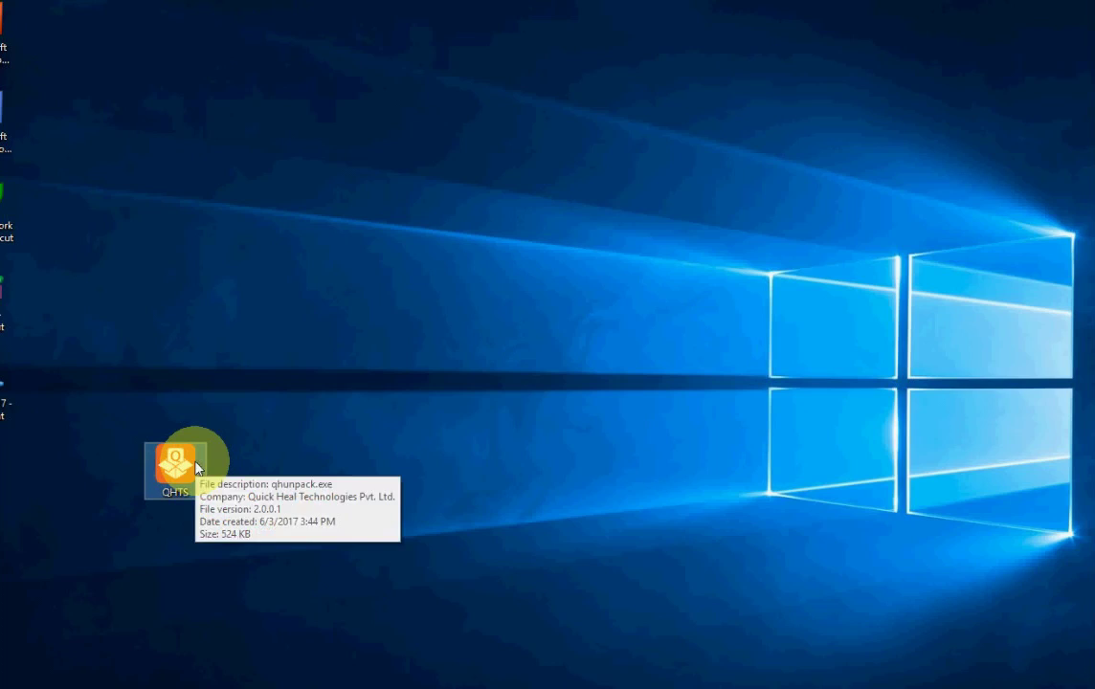
# Run QHTS and download the Total Security 32-bit setup, producing QHTS32 on the Desktop.
pyautogui.doubleClick(176, 466)
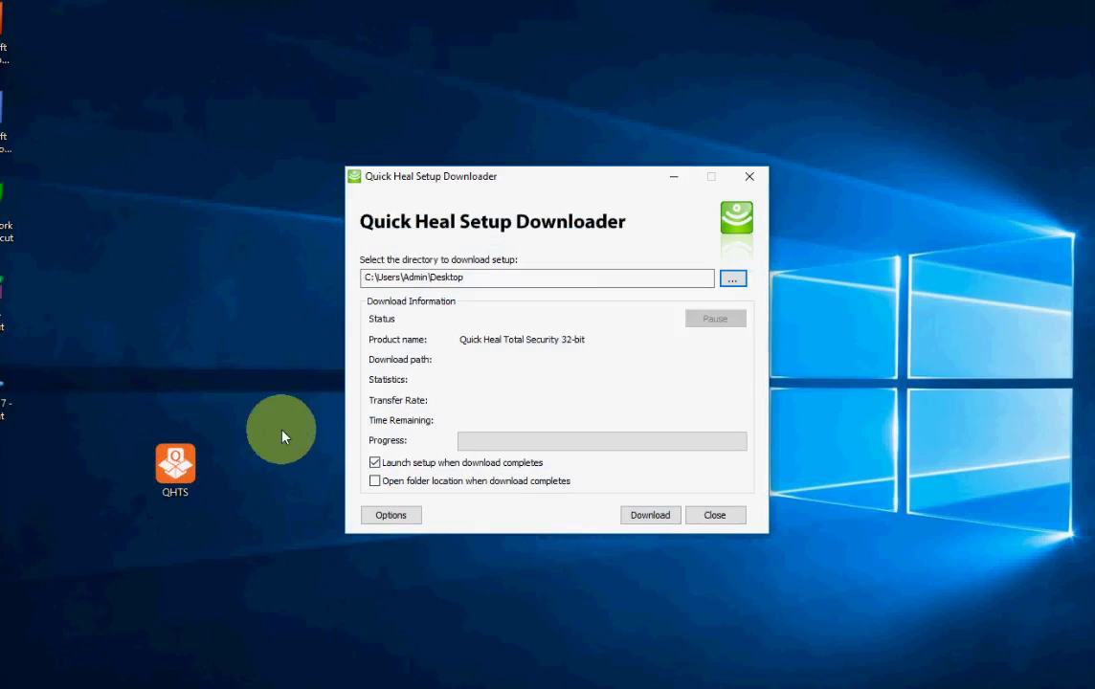
pyautogui.click(649, 515)
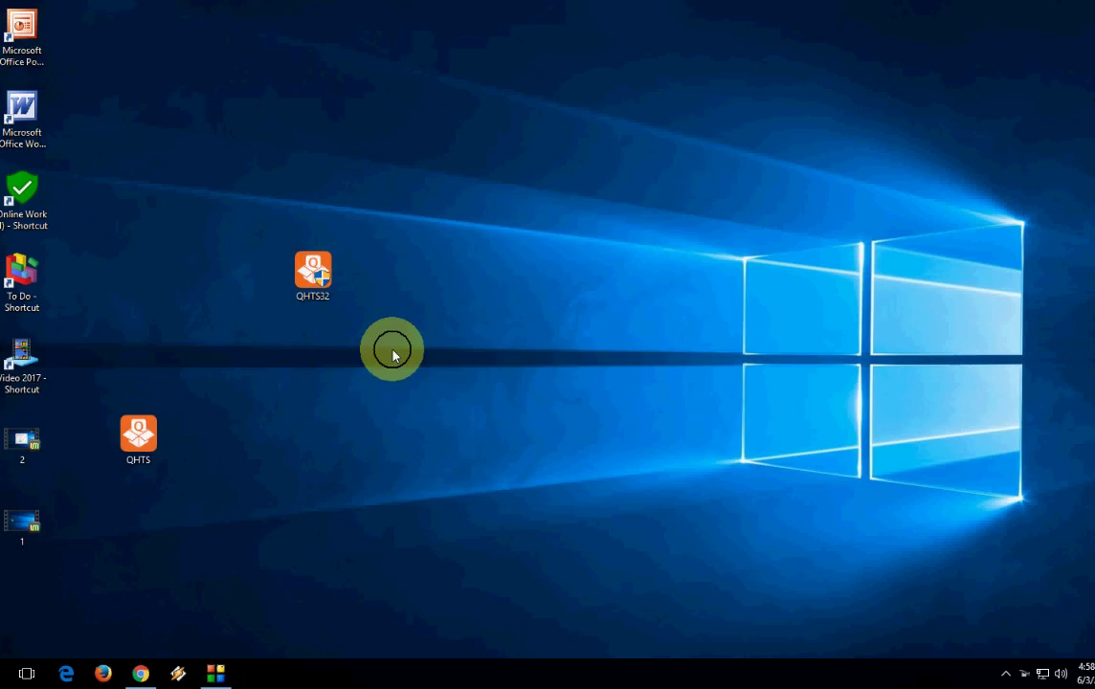
pyautogui.rightClick(391, 350)
# Run QHTS32, accept the license, and install Total Security into the default Program Files folder.
pyautogui.click(328, 289)
pyautogui.doubleClick(328, 289)
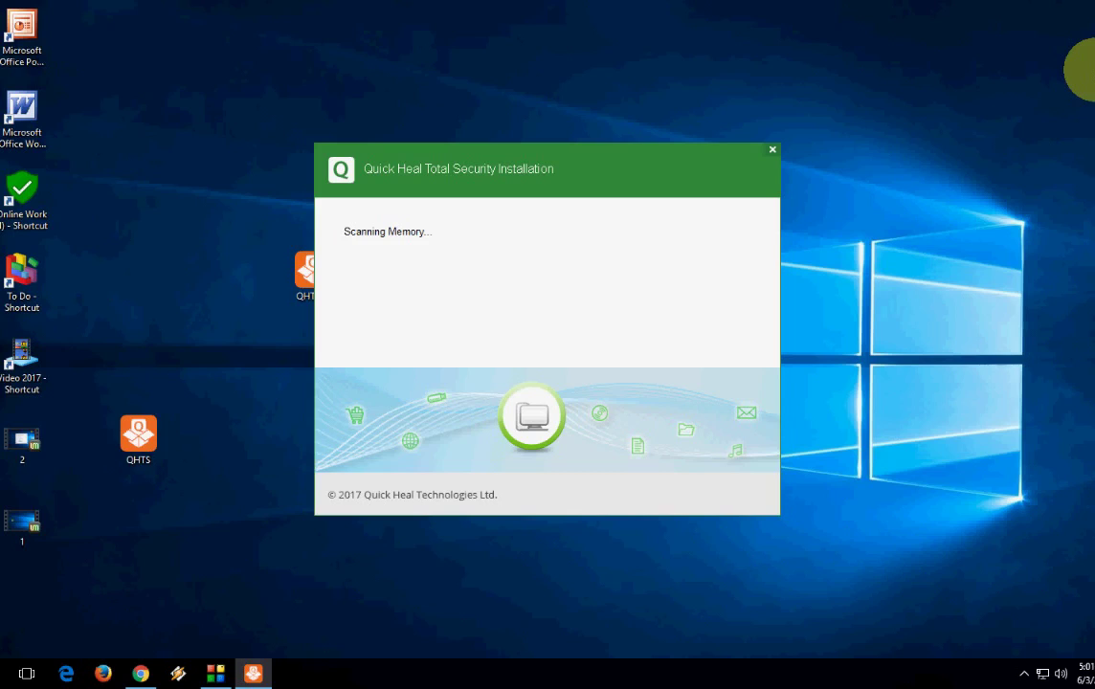
pyautogui.click(349, 451)
pyautogui.click(673, 495)
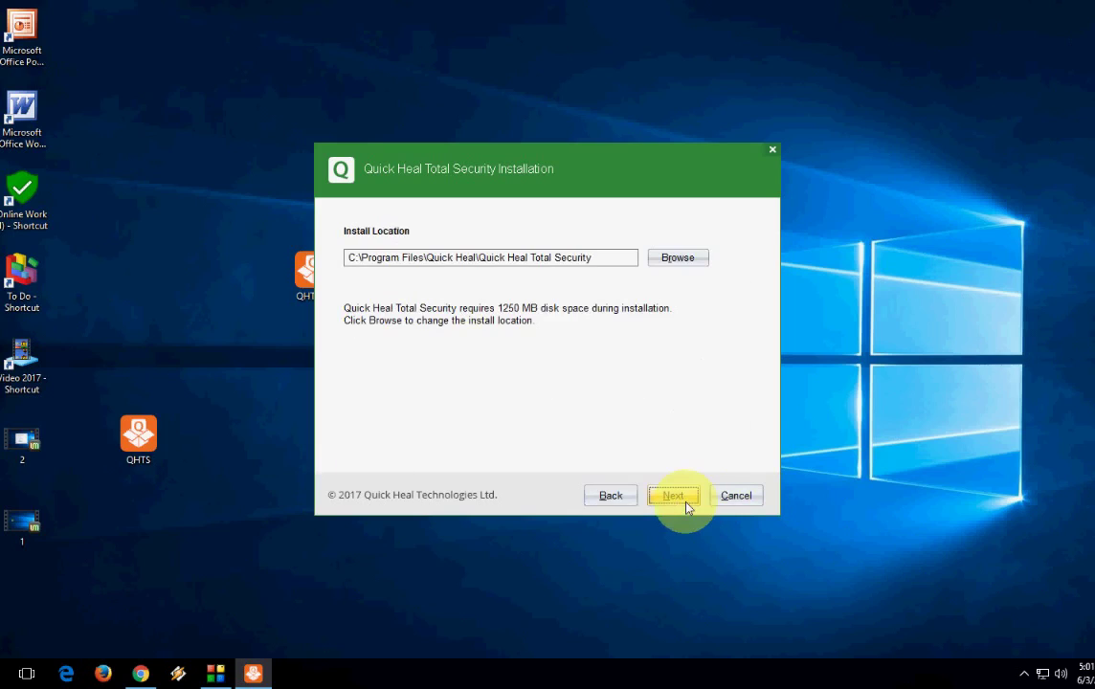
pyautogui.click(681, 502)
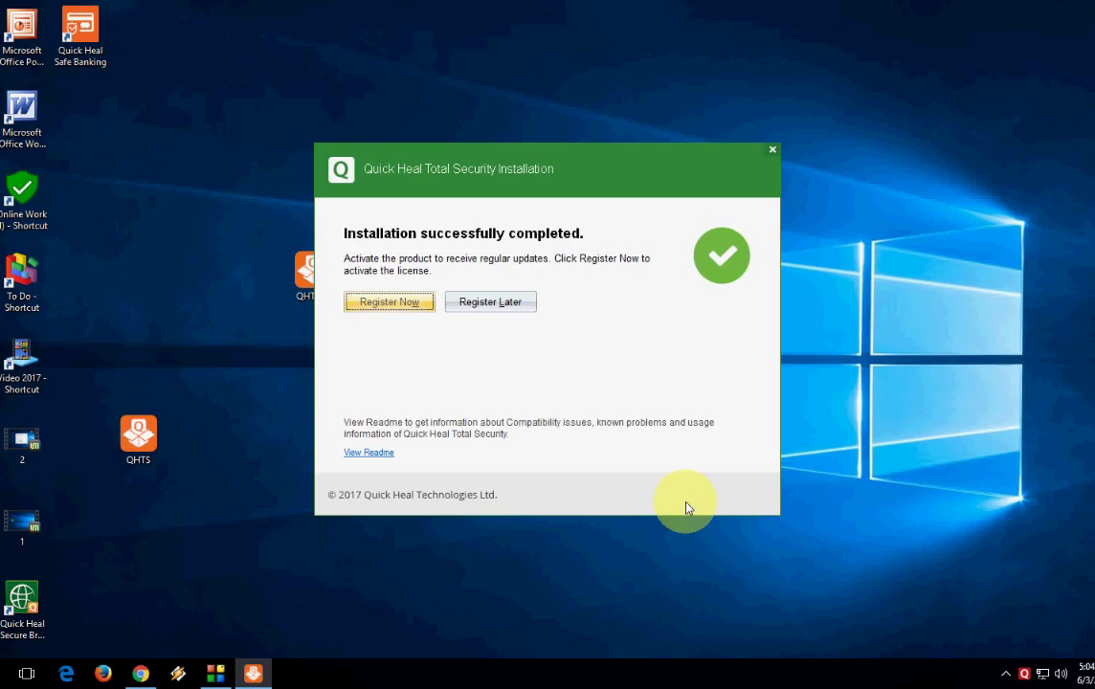
pyautogui.moveTo(418, 159); pyautogui.dragTo(425, 142)
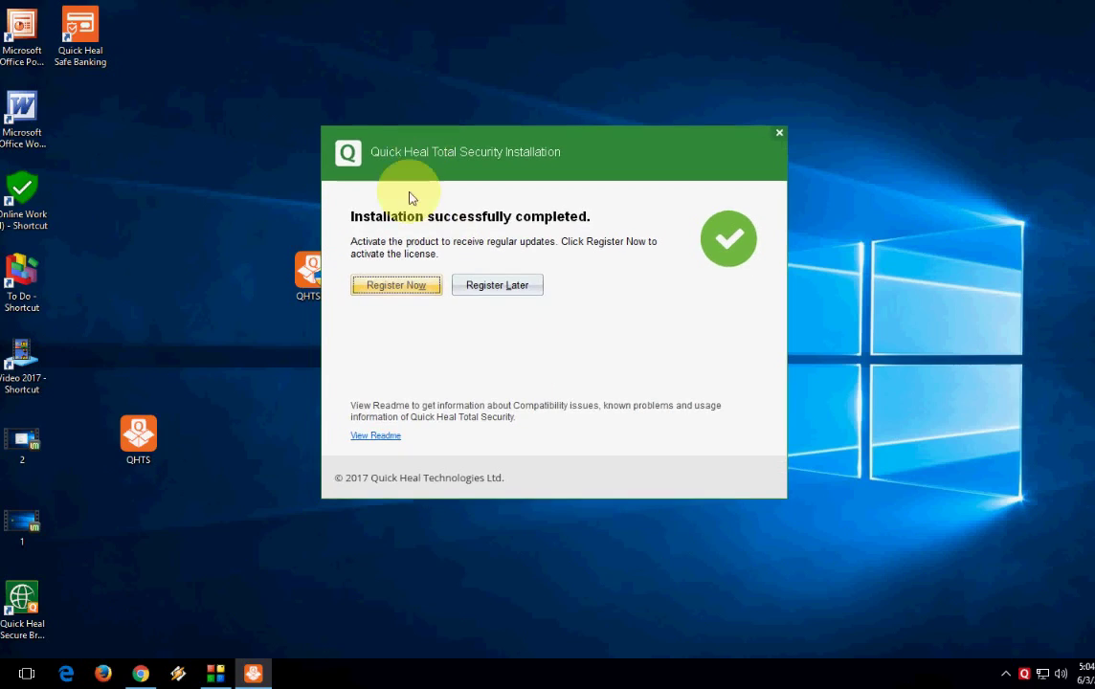
# Register with the pasted licence key, activating Total Security until 18 July 2017.
pyautogui.click(387, 287)
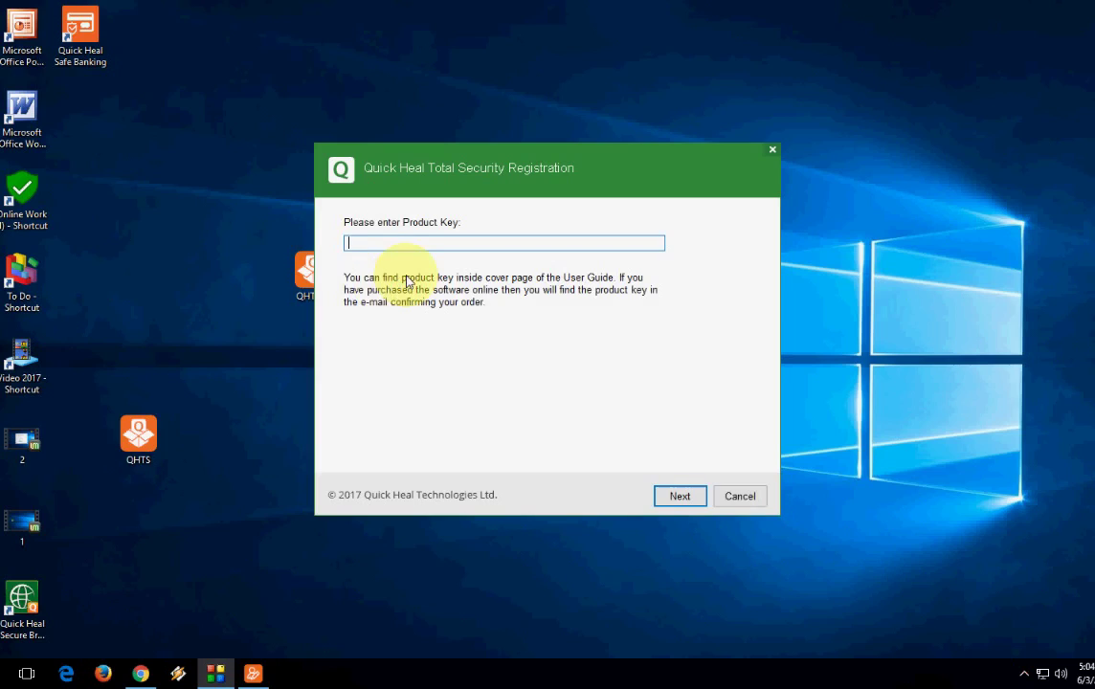
pyautogui.rightClick(411, 244)
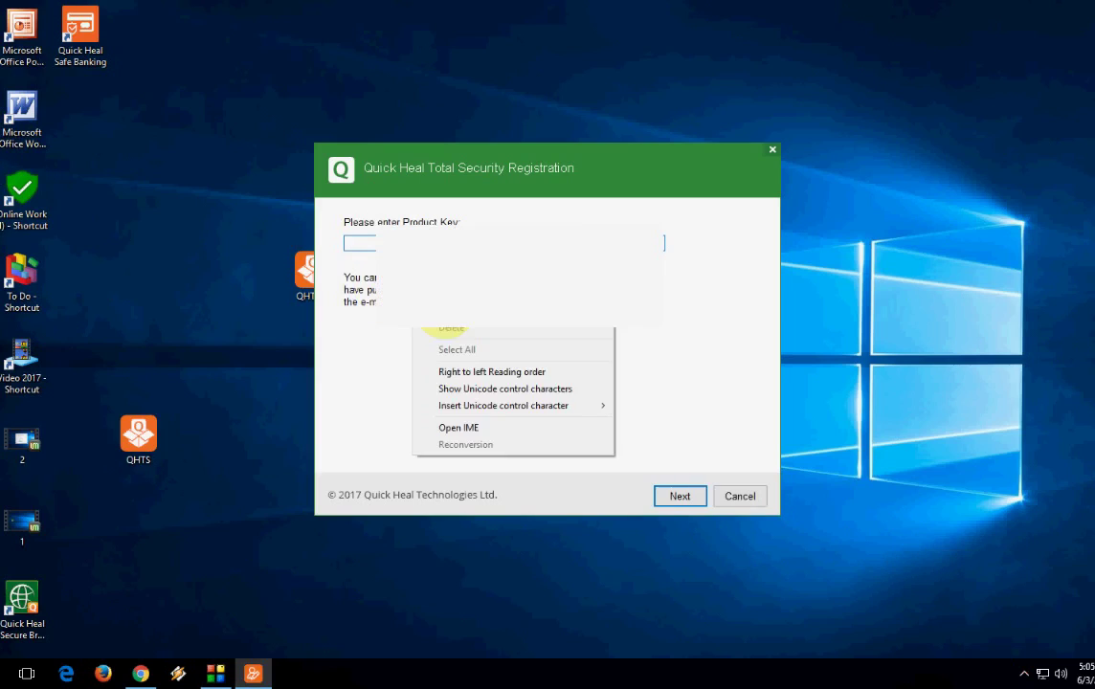
pyautogui.click(440, 316)
pyautogui.click(678, 496)
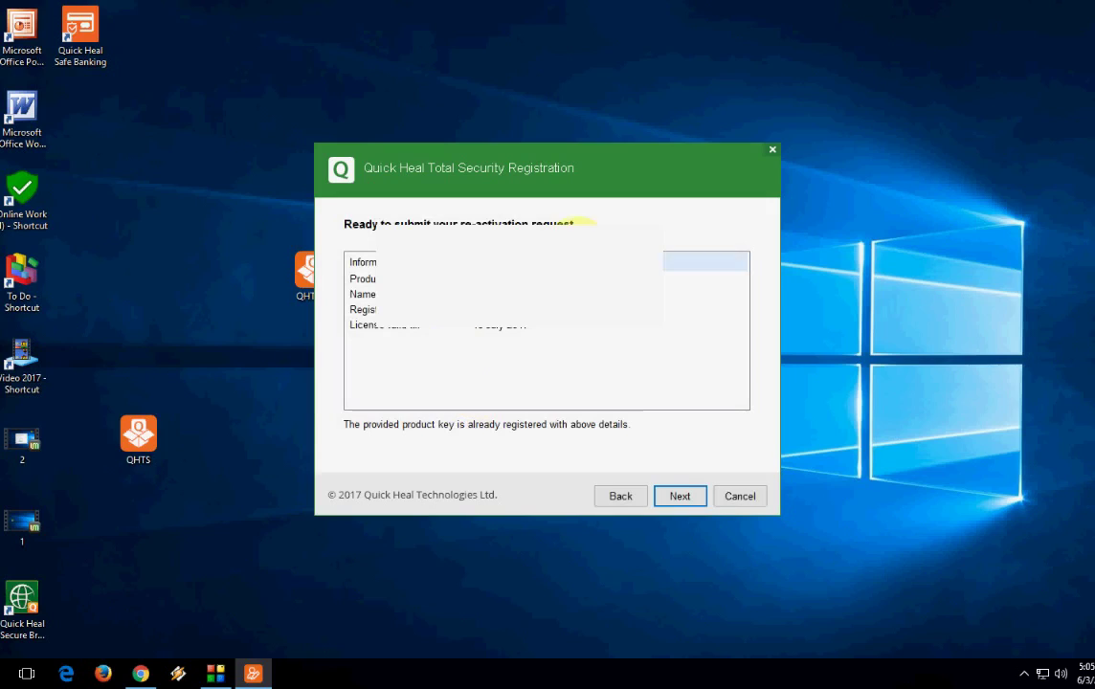
pyautogui.click(680, 510)
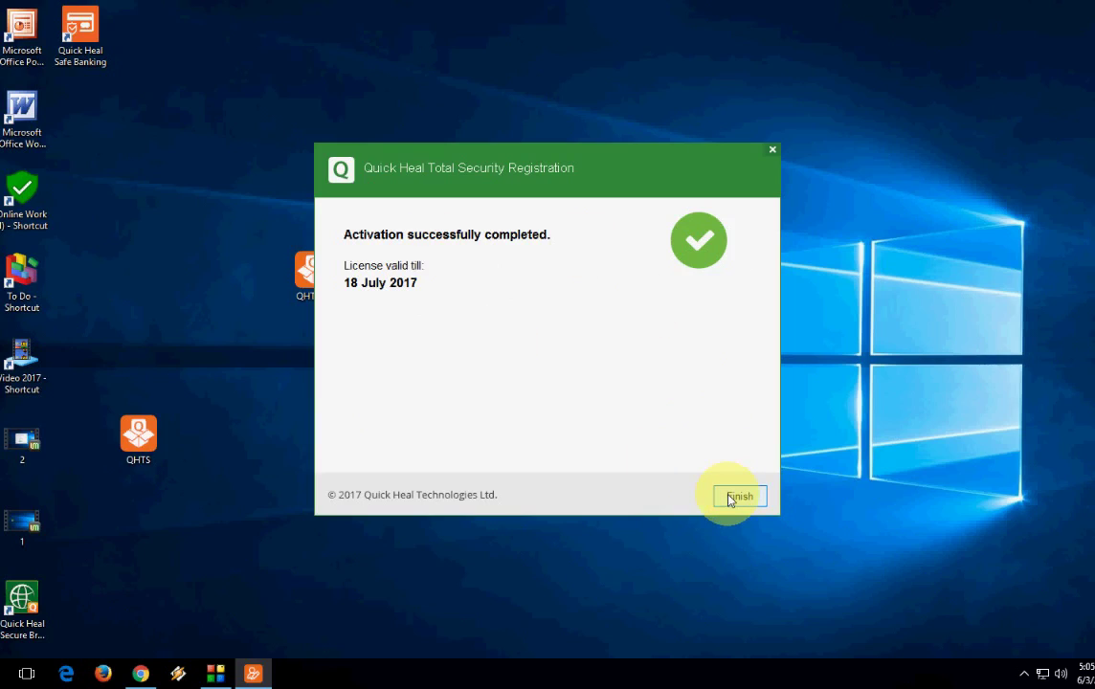
# Close activation, open Quick Heal from the system tray, and run Update Now.
pyautogui.click(729, 498)
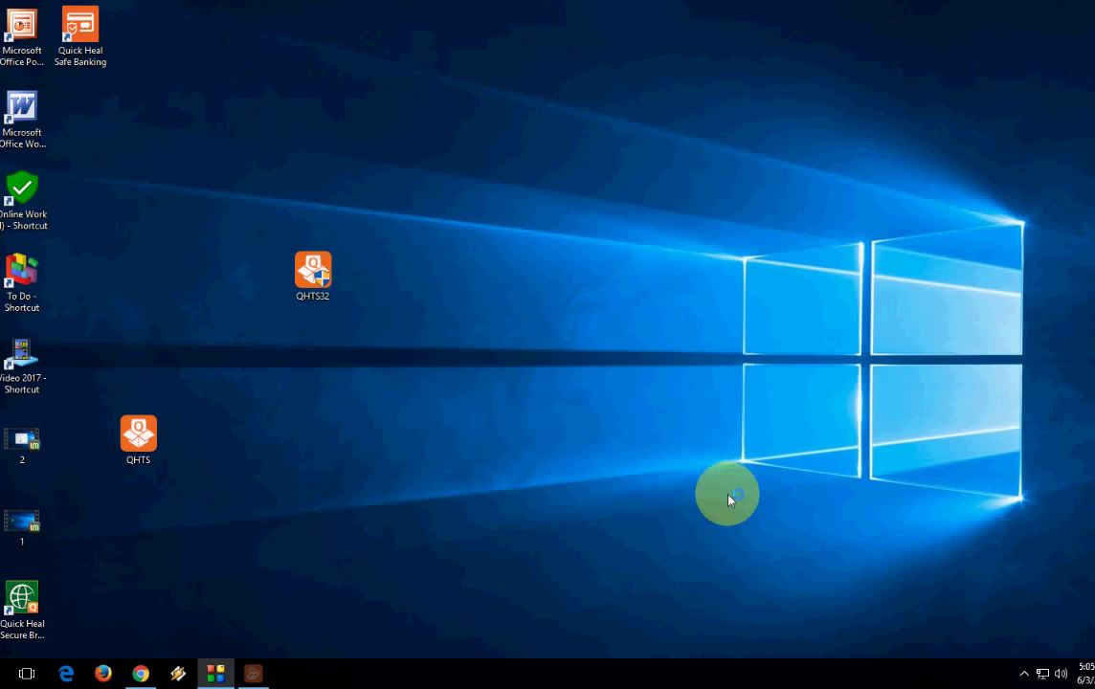
pyautogui.click(1021, 675)
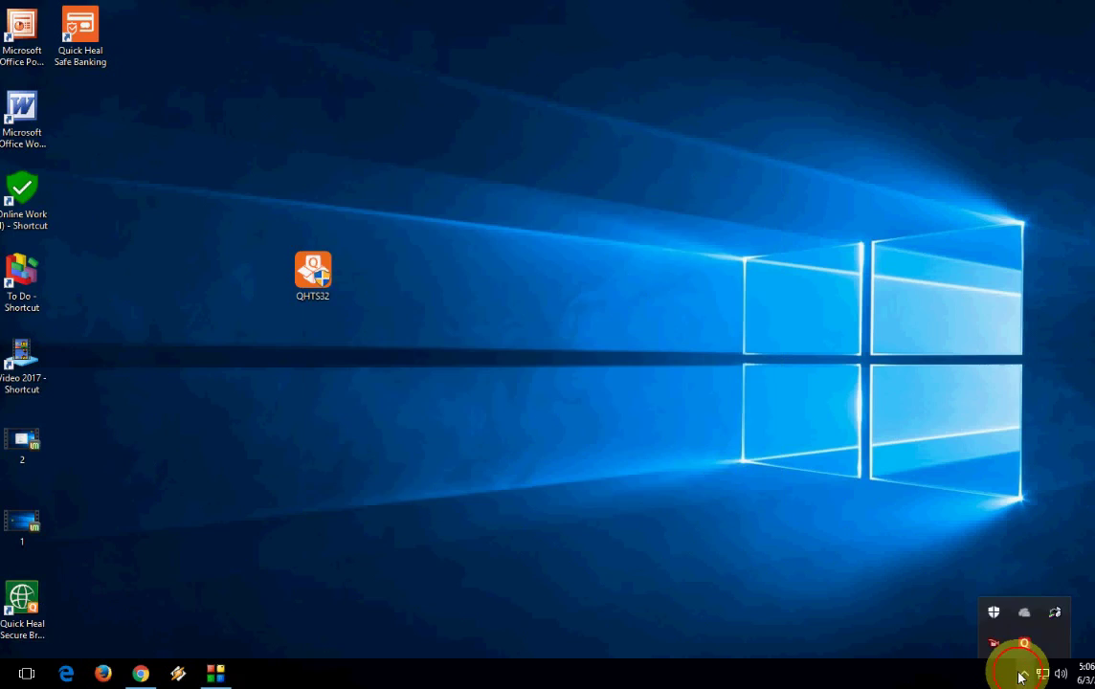
pyautogui.click(1025, 650)
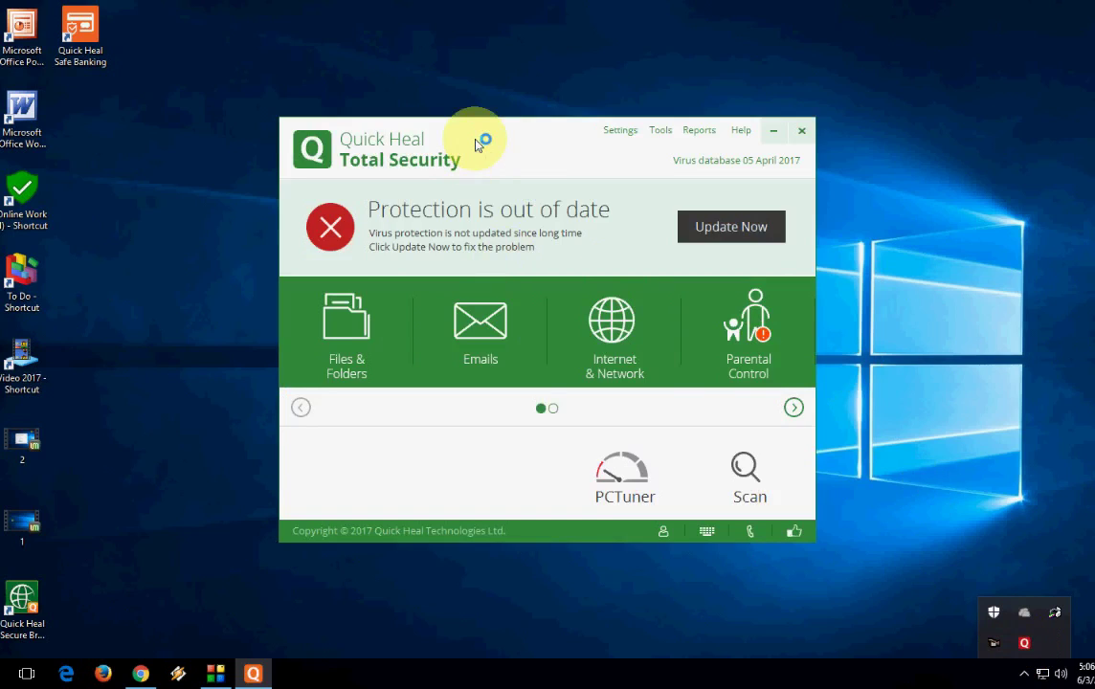
pyautogui.moveTo(483, 141); pyautogui.dragTo(434, 129)
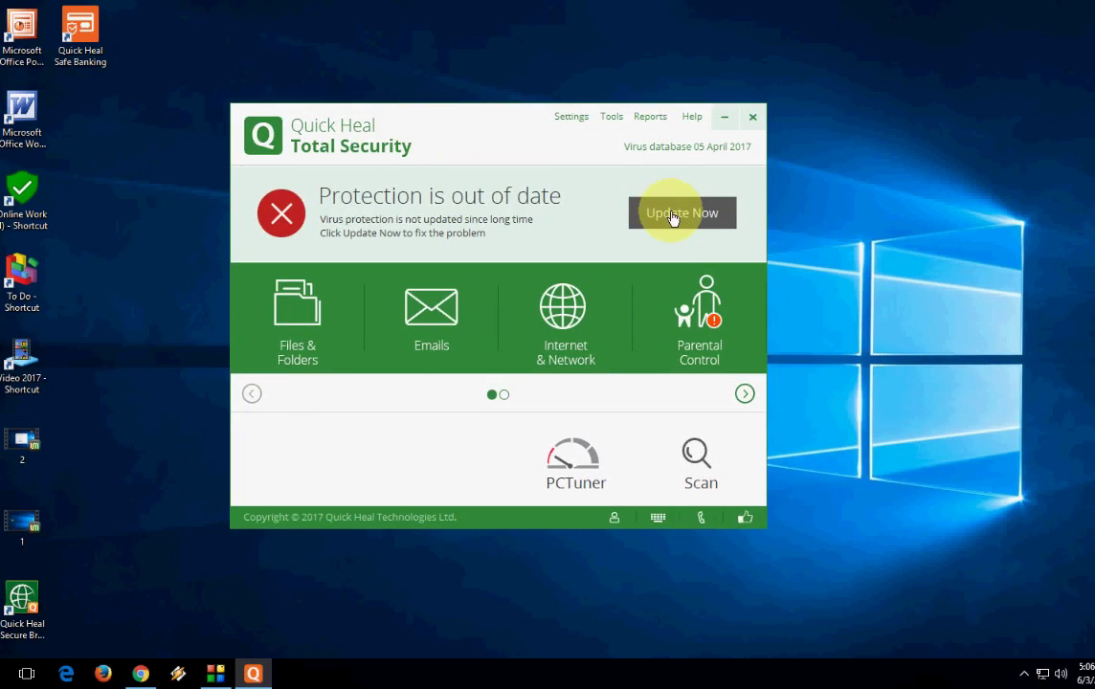
pyautogui.click(672, 214)
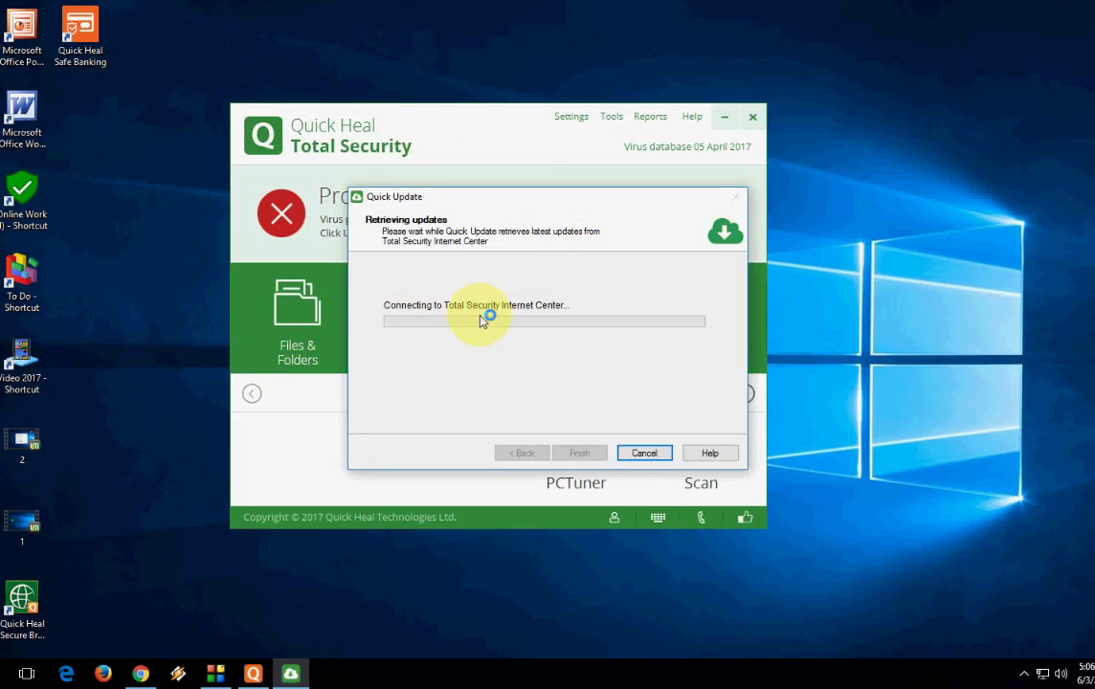